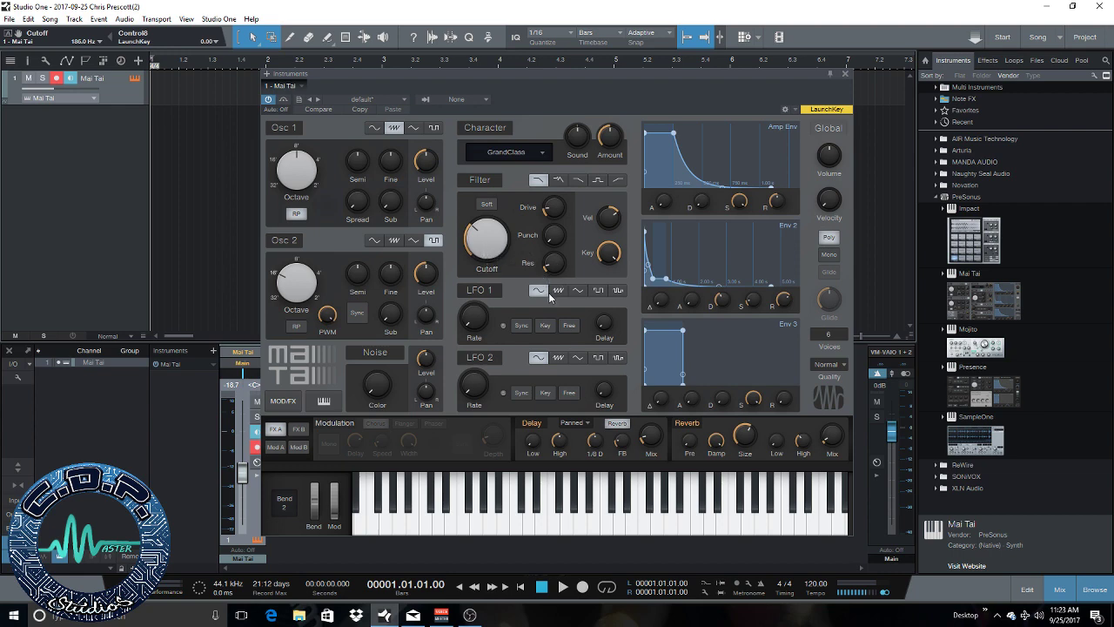
# - Shift the Mai Tai window further left to expose its LaunchKey mapping controls
pyautogui.moveTo(549, 207)
pyautogui.moveTo(481, 240)
pyautogui.moveTo(523, 73); pyautogui.dragTo(431, 72)
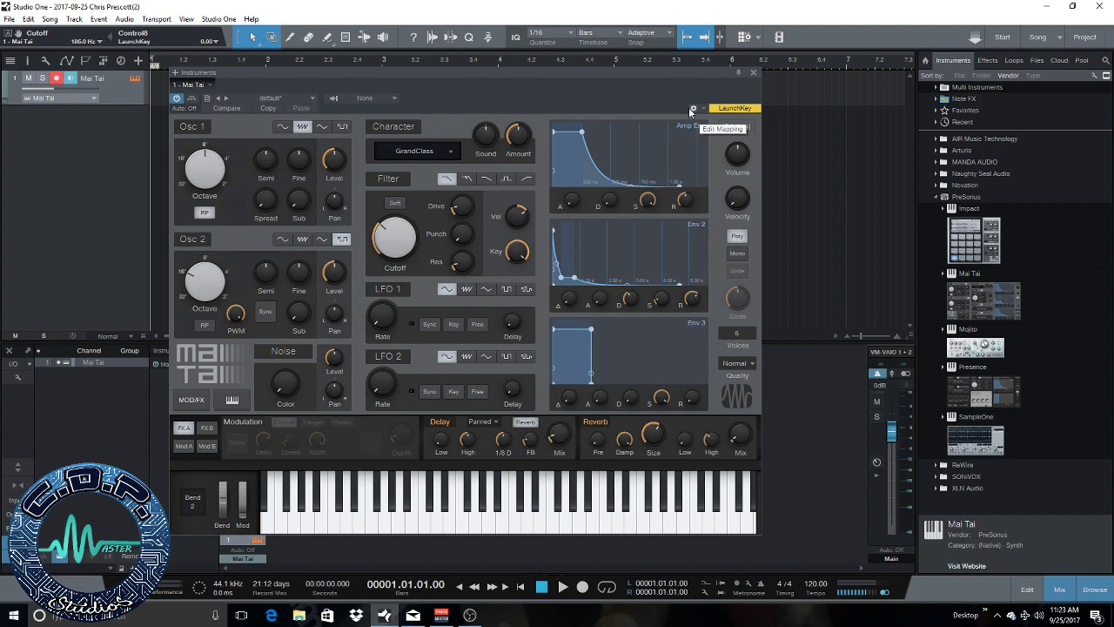
# - Show the Mai Tai controller mapping, raise filter cutoff to 542.7 Hz, and try the Osc 2 octave range
pyautogui.click(692, 111)
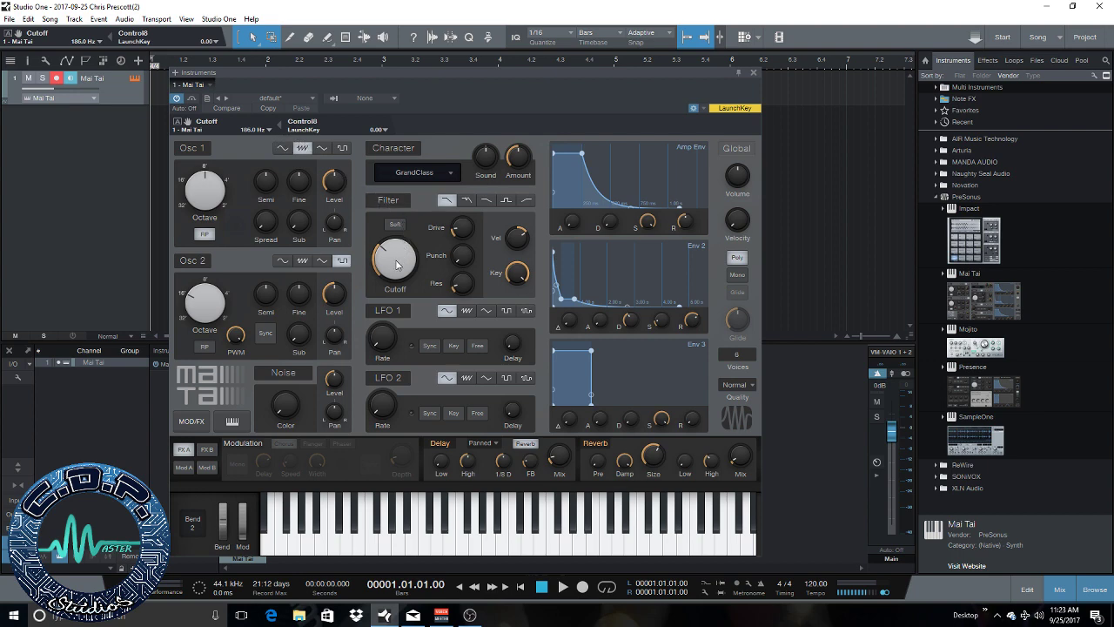
pyautogui.moveTo(396, 263); pyautogui.dragTo(377, 240)
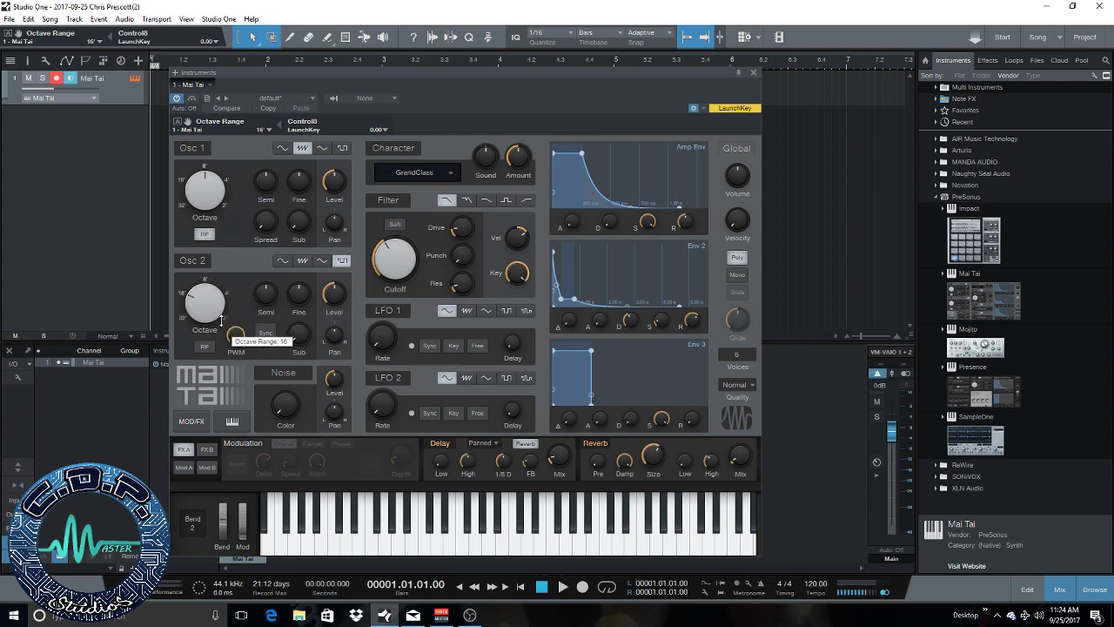
pyautogui.moveTo(221, 296)
pyautogui.mouseDown()
pyautogui.moveTo(227, 272)
pyautogui.moveTo(227, 307)
pyautogui.moveTo(231, 270)
pyautogui.moveTo(236, 304)
pyautogui.mouseUp()
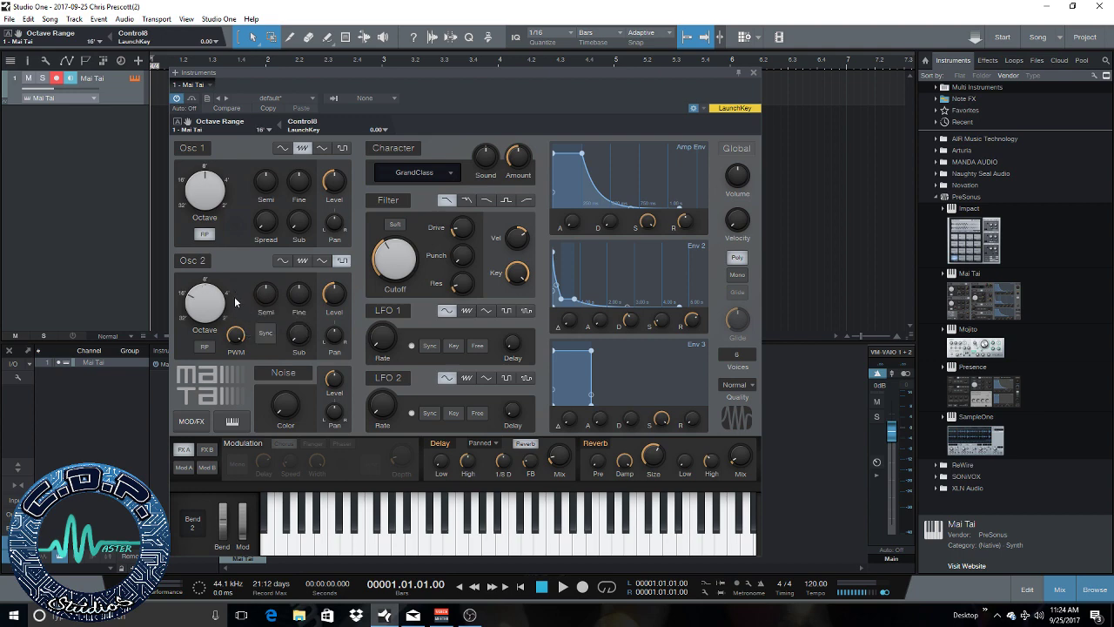
pyautogui.moveTo(211, 301)
# - Turn the Mai Tai filter cutoff down to its 20.00 Hz minimum
pyautogui.moveTo(402, 279)
pyautogui.moveTo(402, 279); pyautogui.dragTo(394, 319)
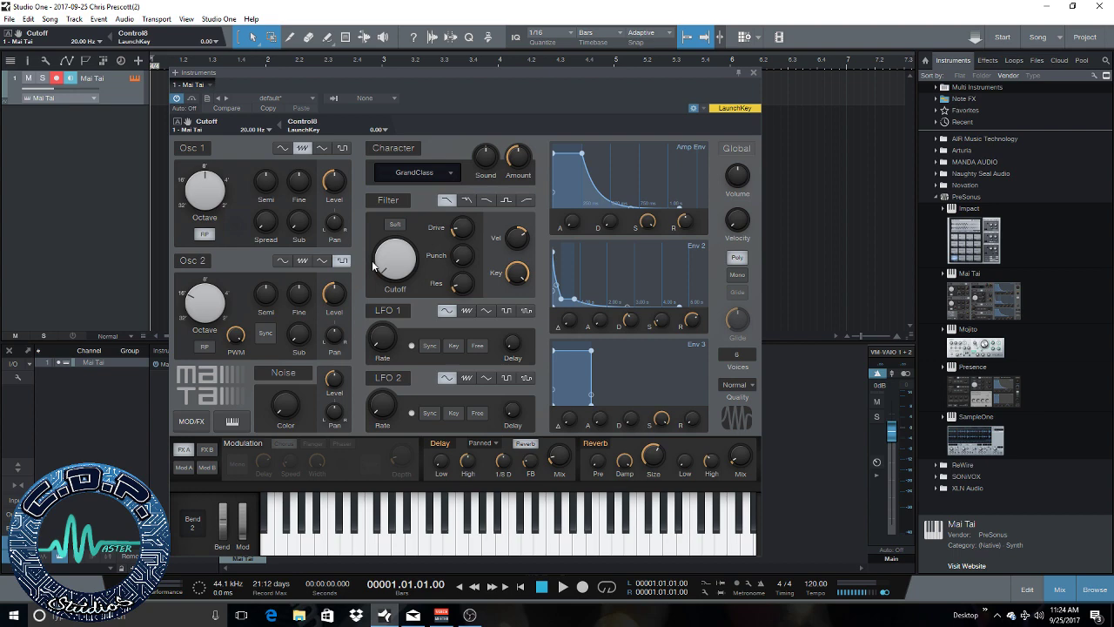
pyautogui.moveTo(372, 266)
# - Link the Mai Tai Cutoff to LaunchKey Control1 with the mapping bar's Assign arrow
pyautogui.click(280, 129)
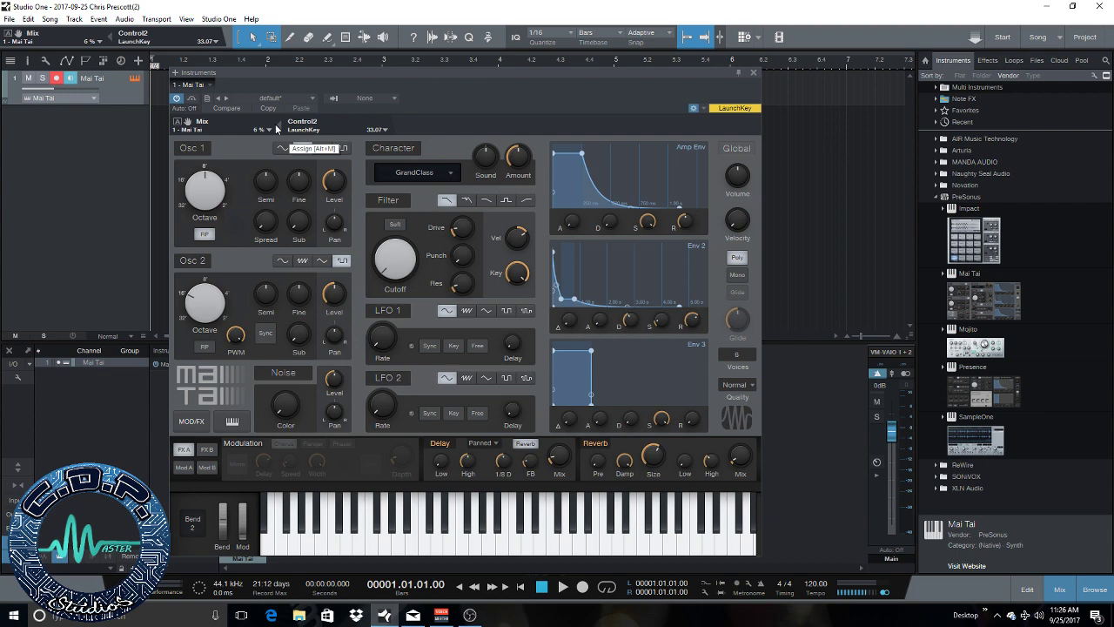
# - Link the Mai Tai Delay Mix to LaunchKey Control2 with the Assign arrow
pyautogui.click(279, 128)
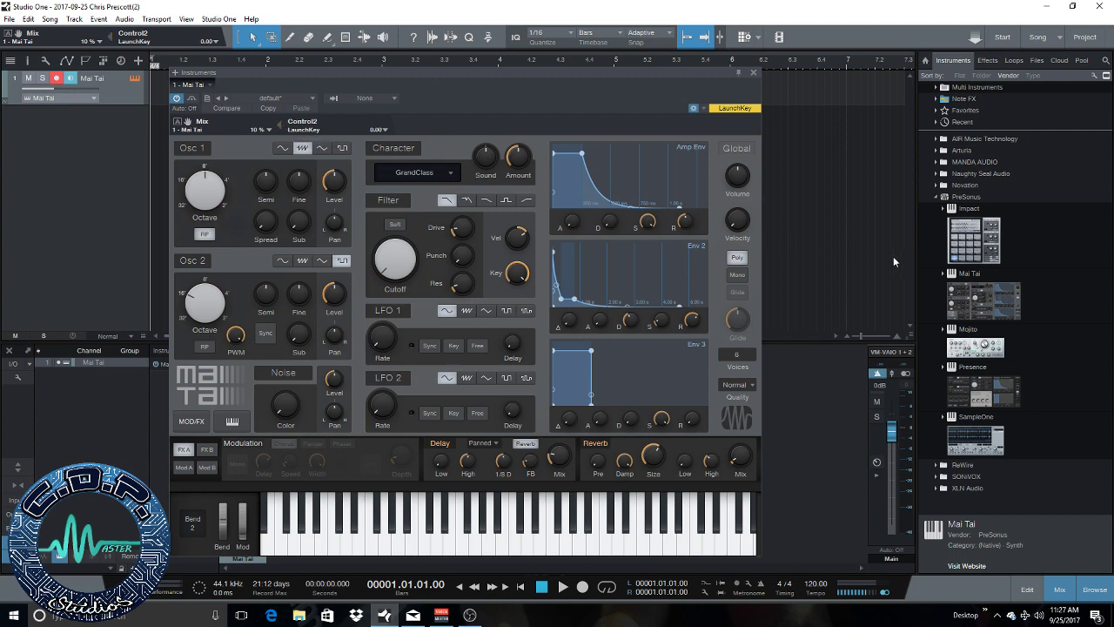
# - Close the Mai Tai window and drag Pro EQ from the PreSonus effects onto the Mai Tai channel
pyautogui.click(754, 72)
pyautogui.click(991, 61)
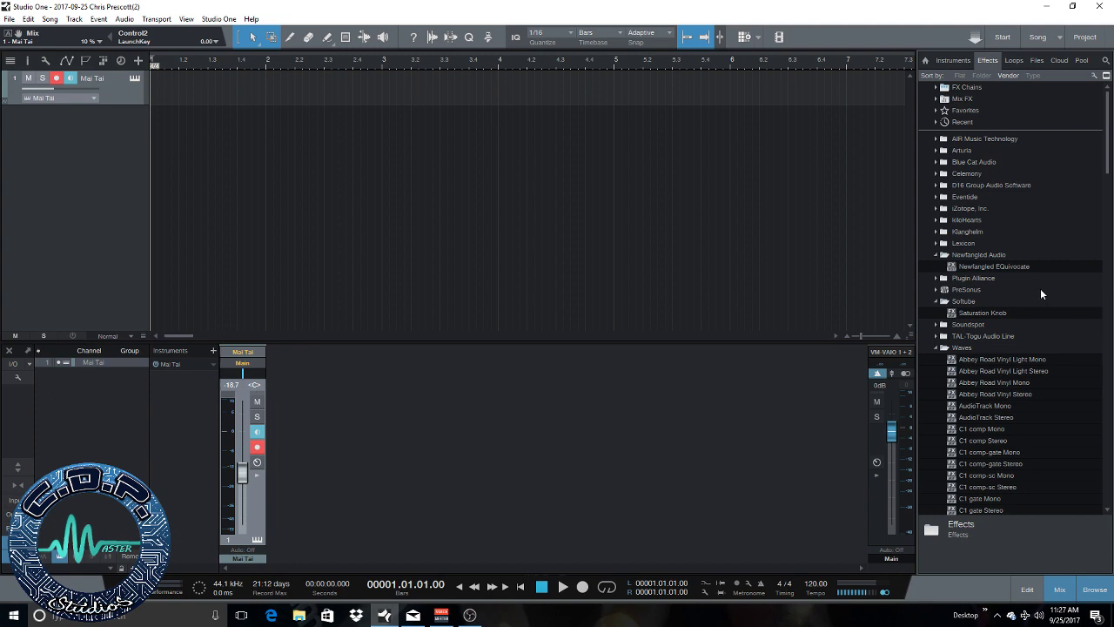
pyautogui.click(937, 289)
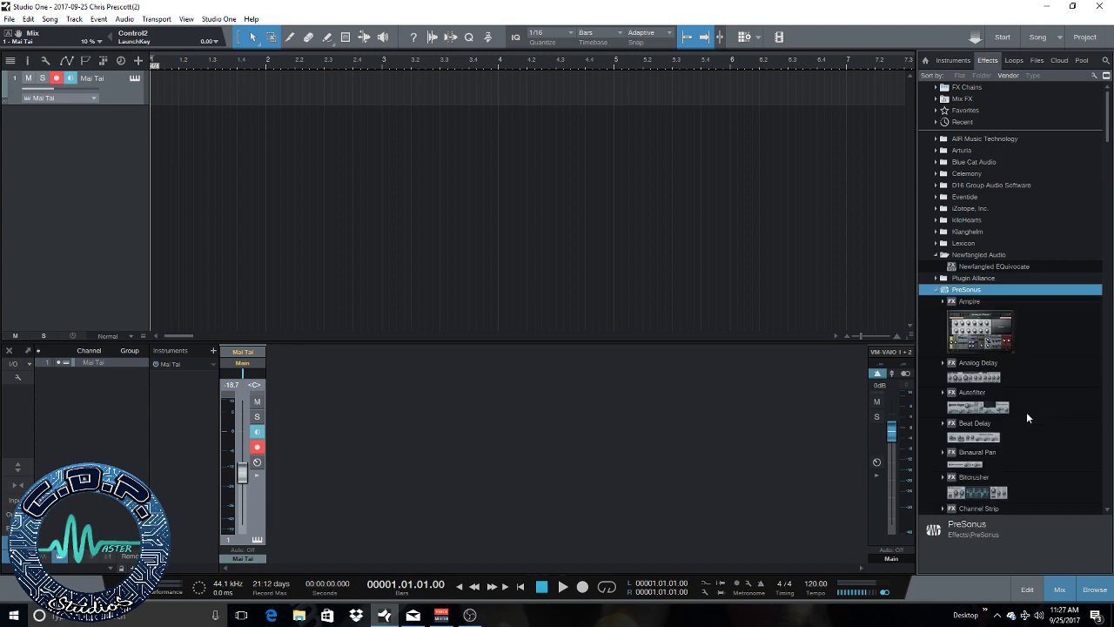
pyautogui.scroll(-5, 1026, 412)
pyautogui.scroll(-9, 1025, 416)
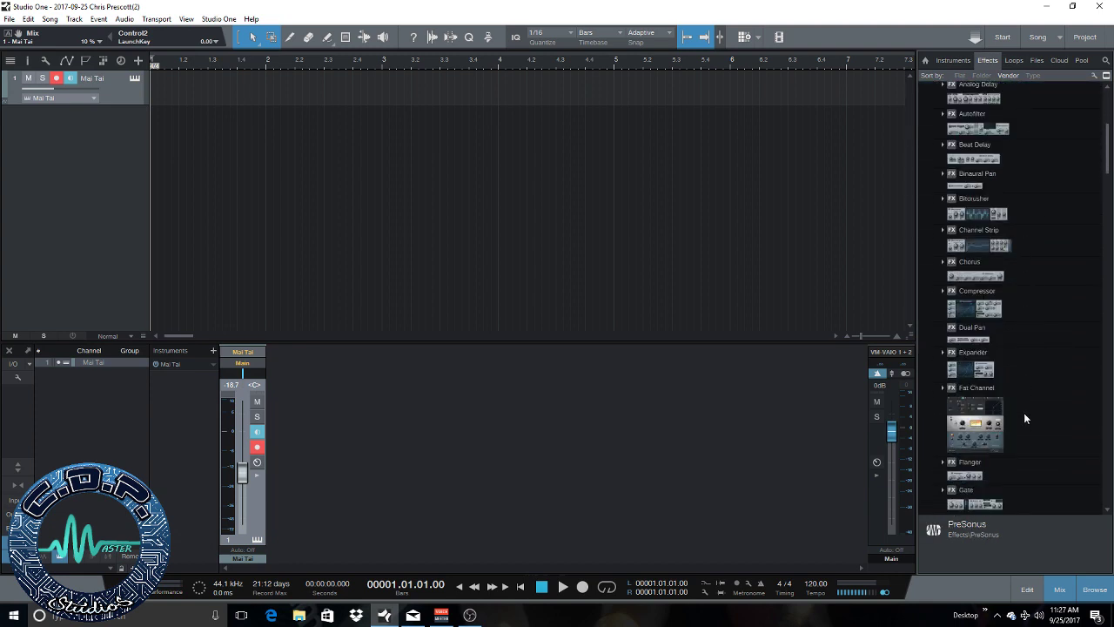
pyautogui.scroll(-4, 1025, 419)
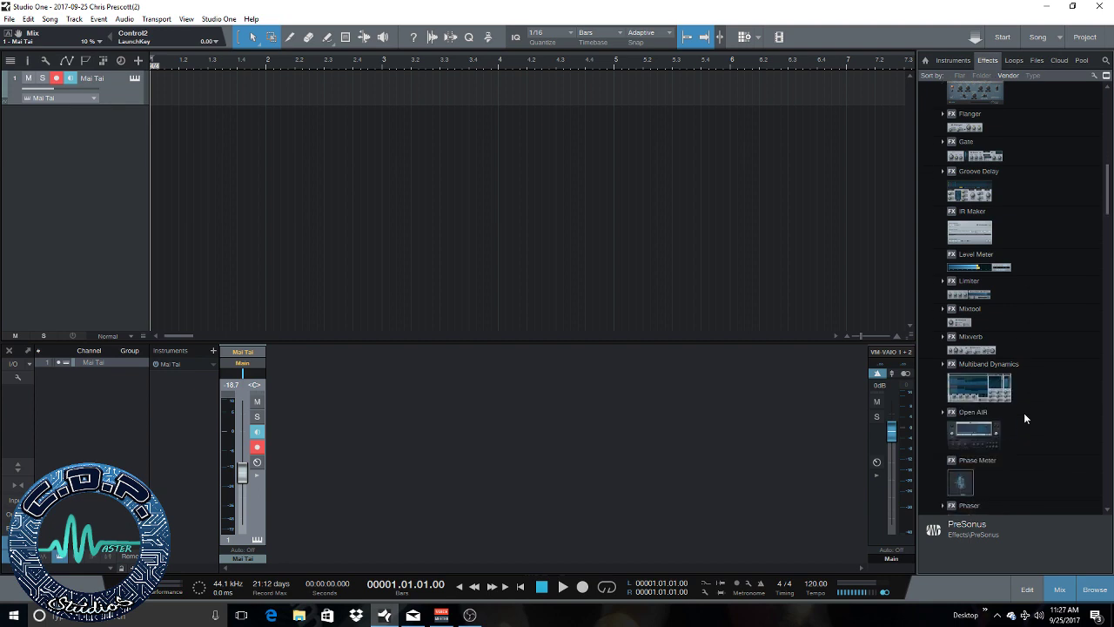
pyautogui.scroll(-7, 1024, 412)
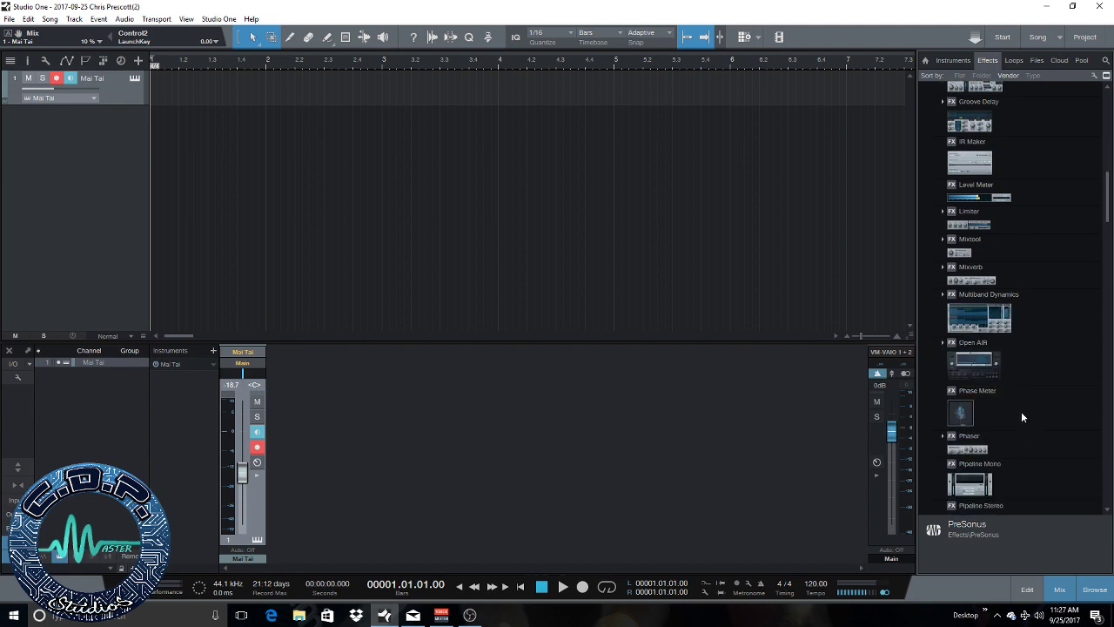
pyautogui.scroll(-3, 1021, 417)
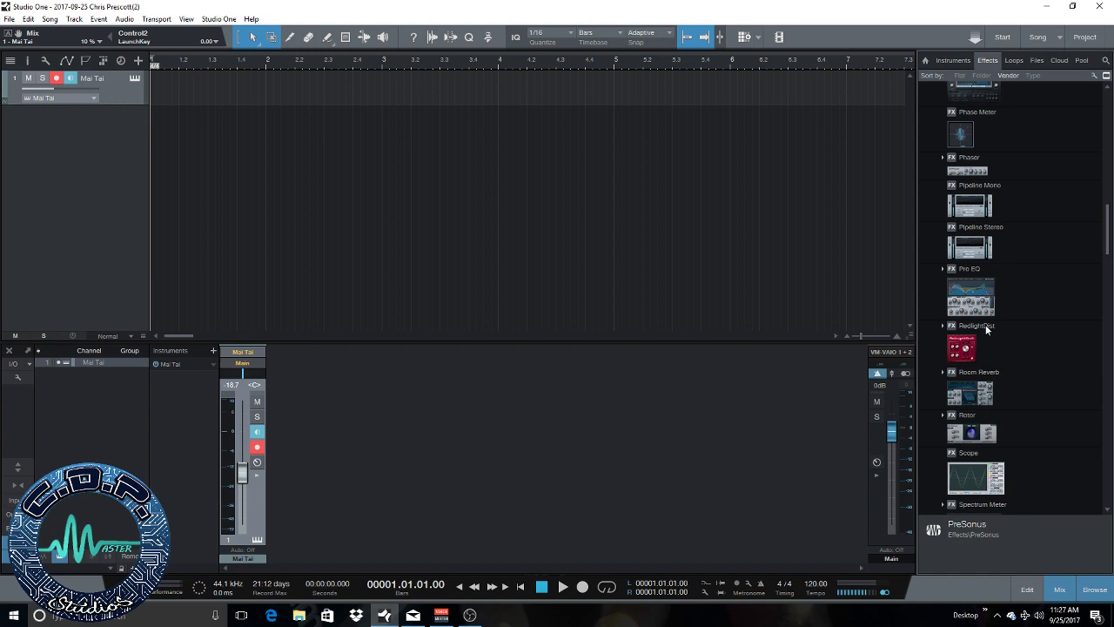
pyautogui.moveTo(970, 296); pyautogui.dragTo(252, 426)
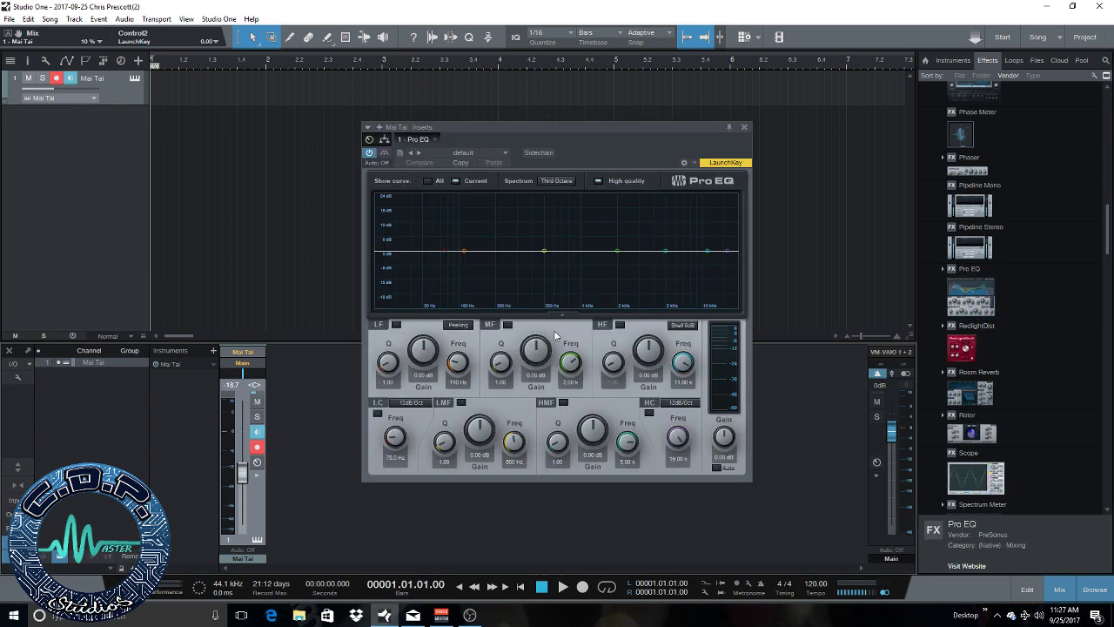
# - Map LaunchKey Control3 to the Pro EQ LF-Gain knob, then stop playback
pyautogui.rightClick(429, 350)
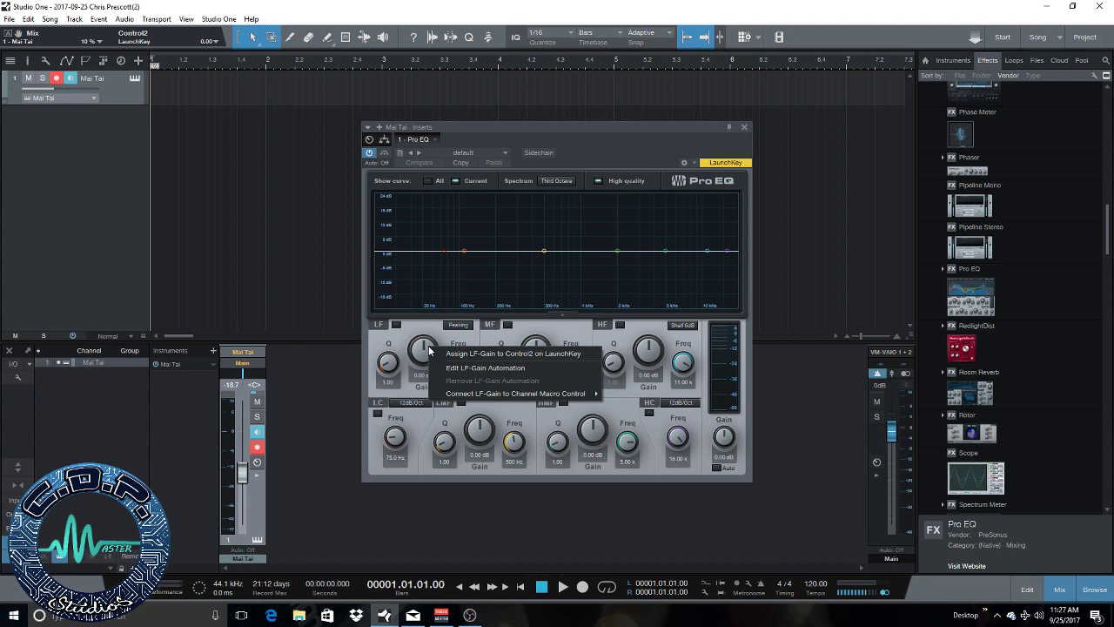
pyautogui.click(409, 346)
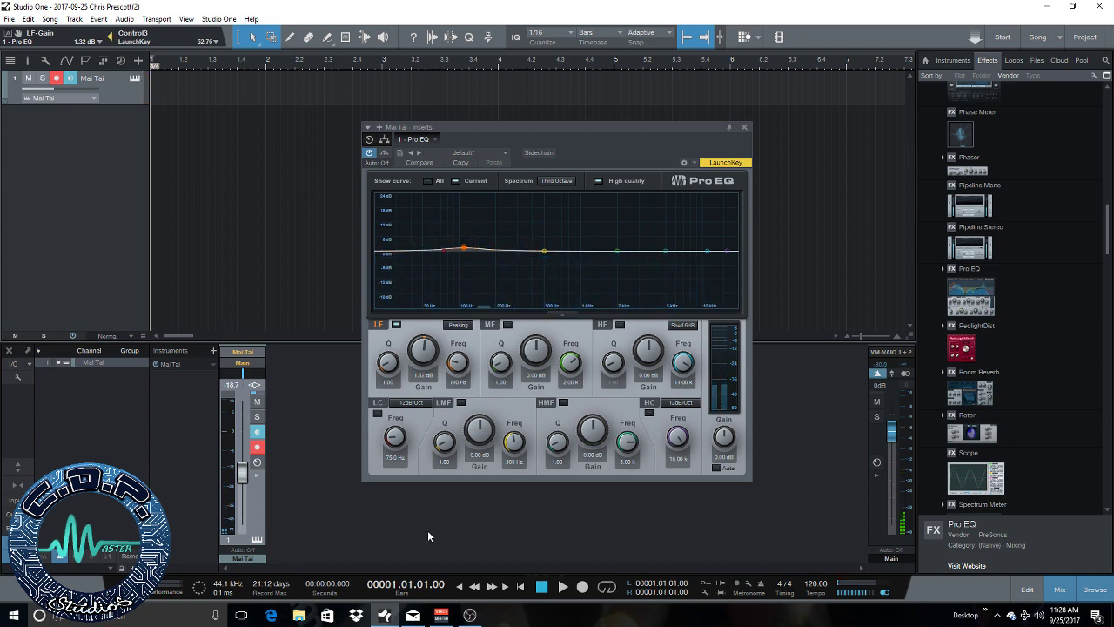
pyautogui.click(541, 586)
# - Raise the Mai Tai channel fader to about -9.5, checking its volume options along the way
pyautogui.rightClick(246, 478)
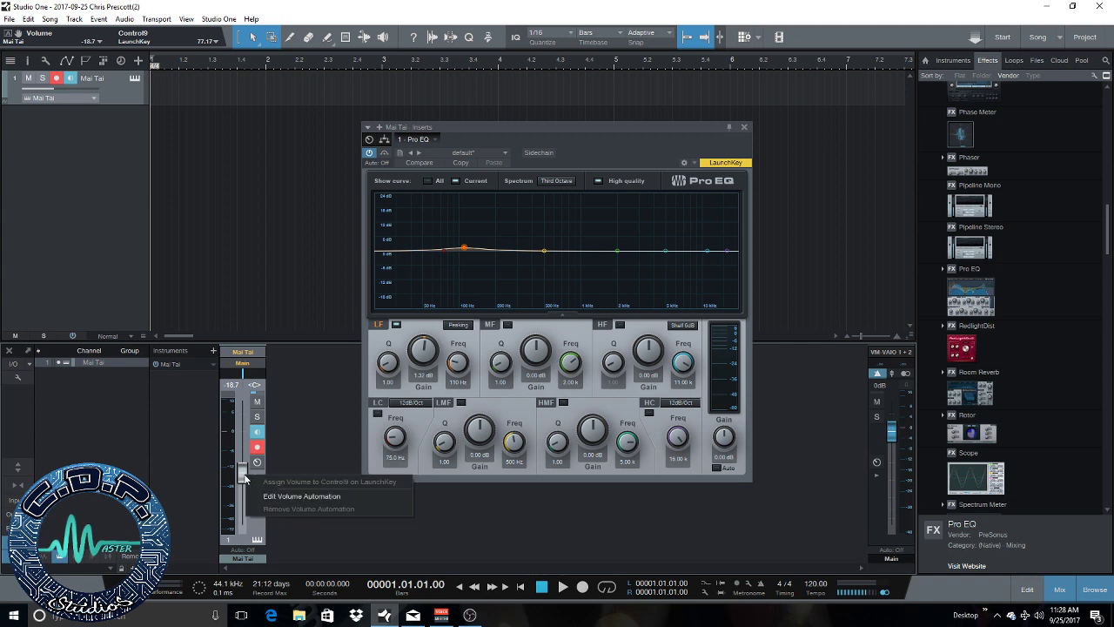
pyautogui.press('Escape')
pyautogui.moveTo(246, 478); pyautogui.dragTo(247, 471)
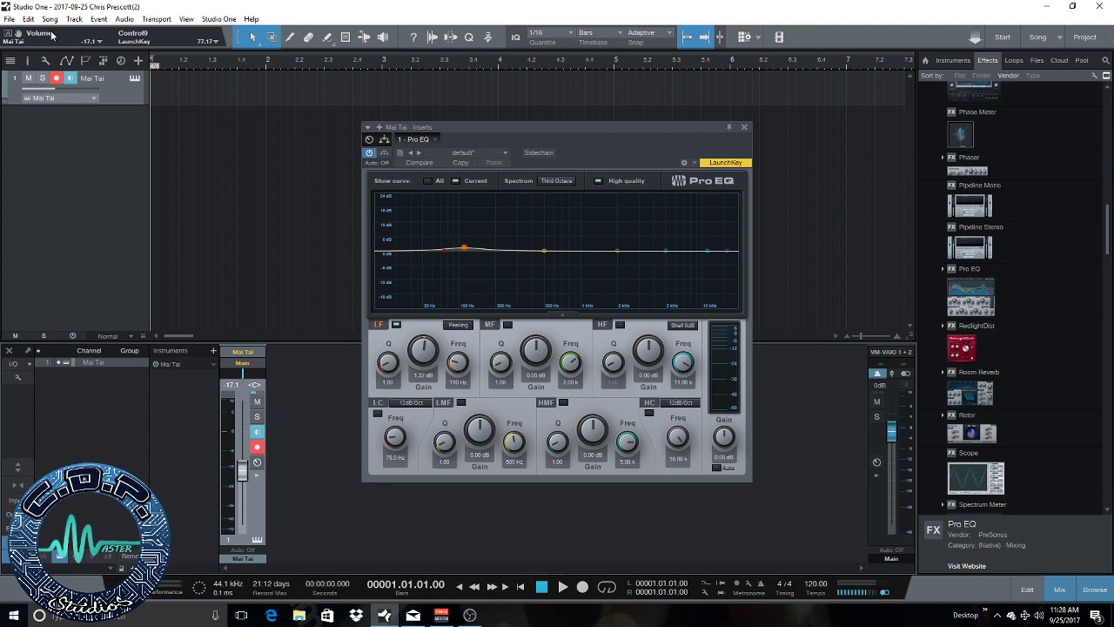
pyautogui.moveTo(242, 471); pyautogui.dragTo(245, 463)
pyautogui.rightClick(244, 466)
pyautogui.click(243, 464)
# - Review the LaunchKey's external device controls and the recently touched parameters list
pyautogui.click(114, 39)
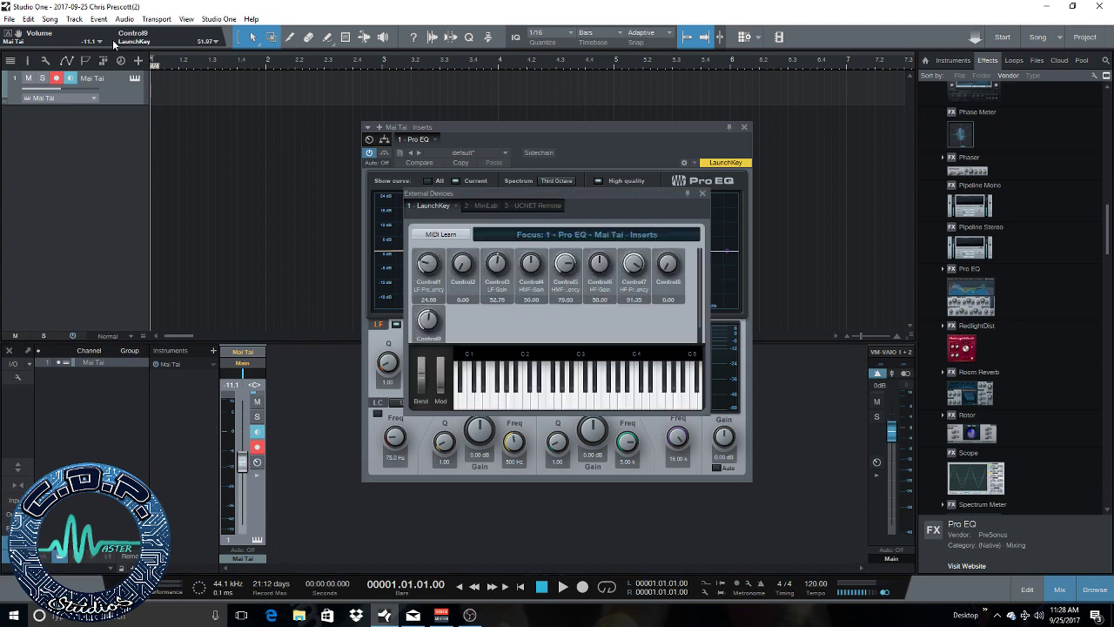
pyautogui.click(704, 194)
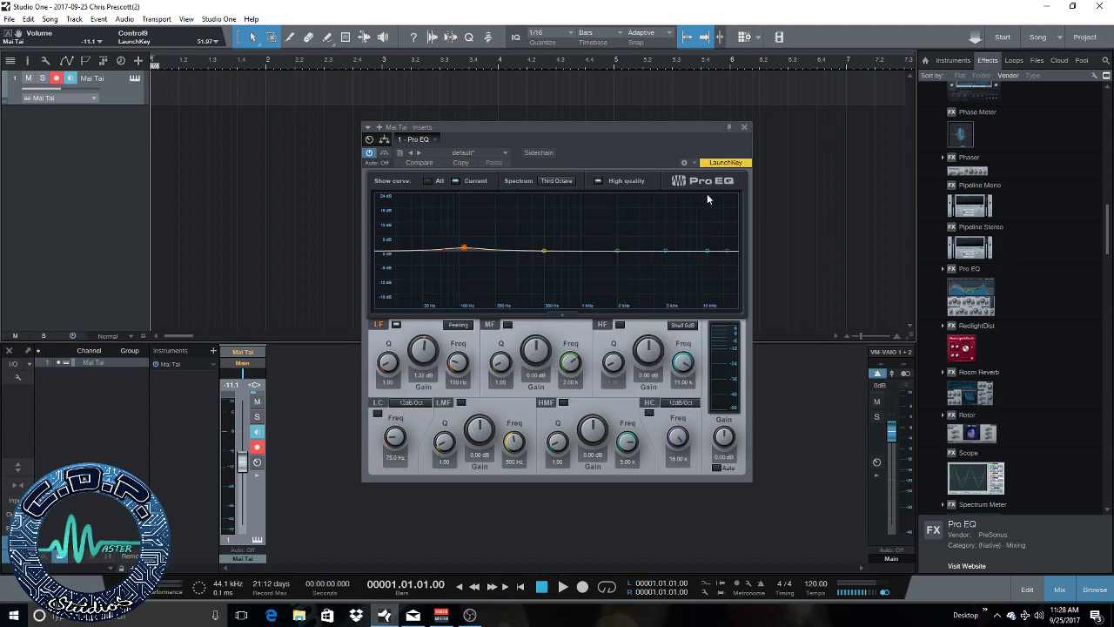
pyautogui.click(99, 42)
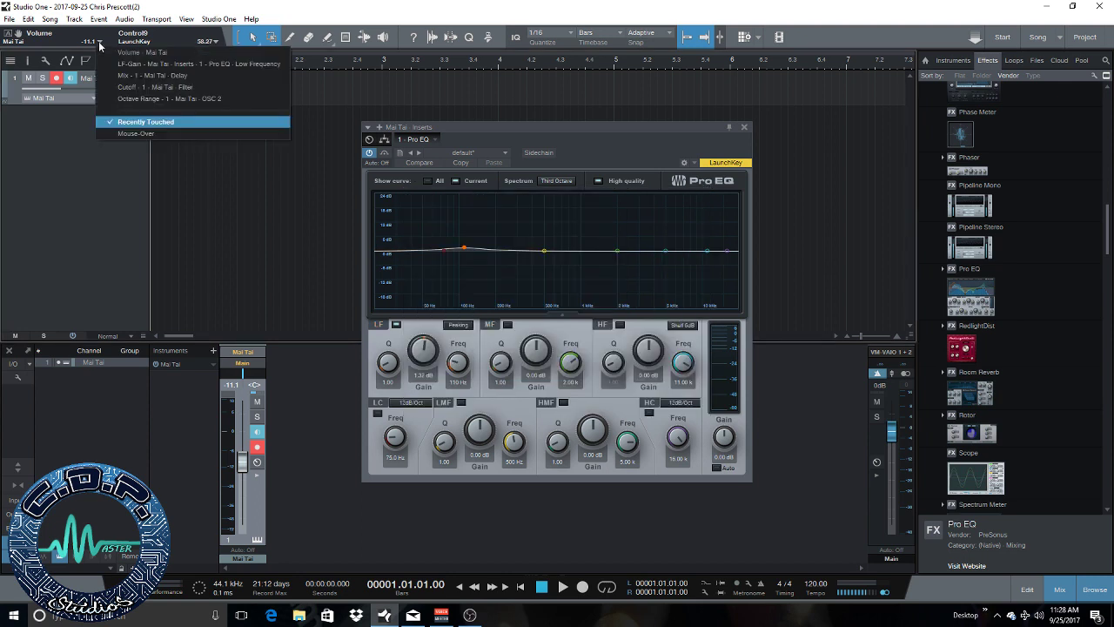
pyautogui.click(73, 186)
# - Open and then close the Mai Tai instrument editor from the channel volume's menu
pyautogui.rightClick(242, 462)
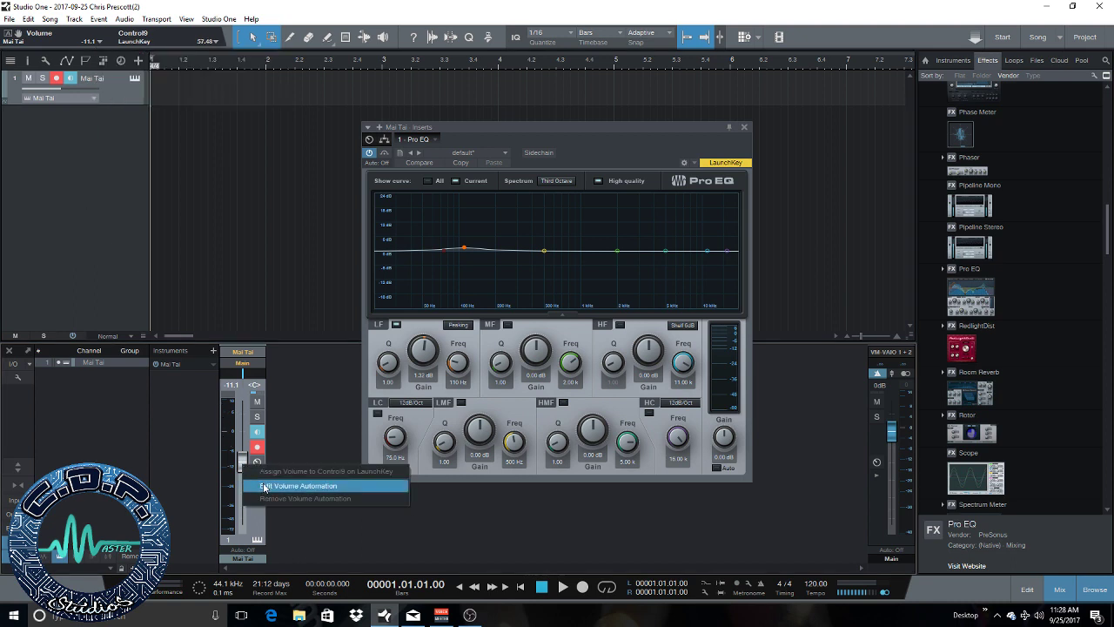
pyautogui.click(246, 353)
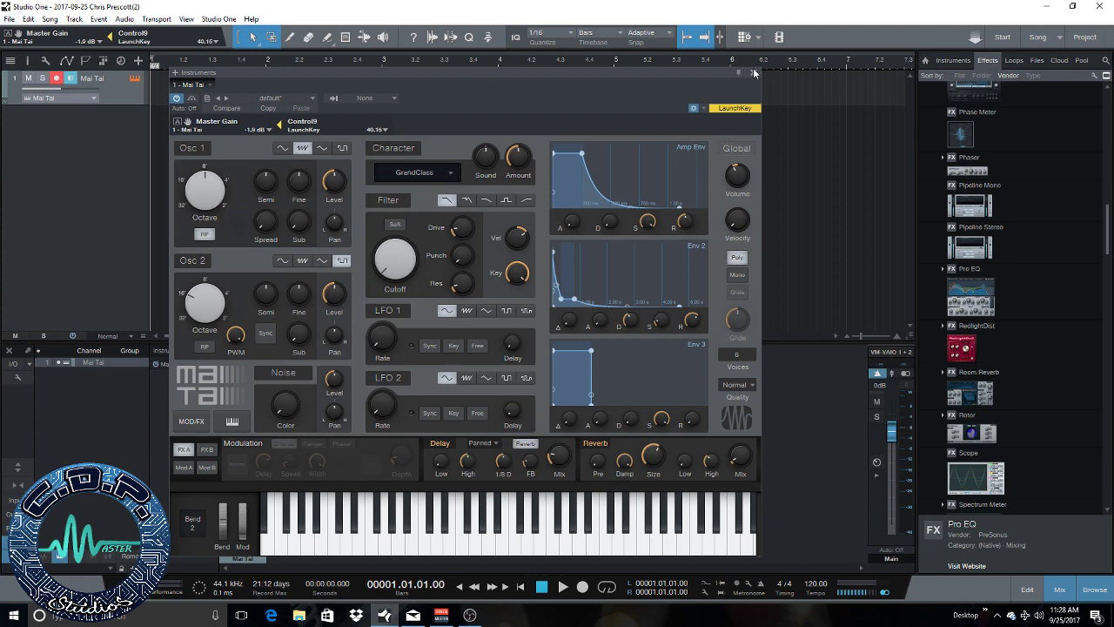
pyautogui.click(754, 72)
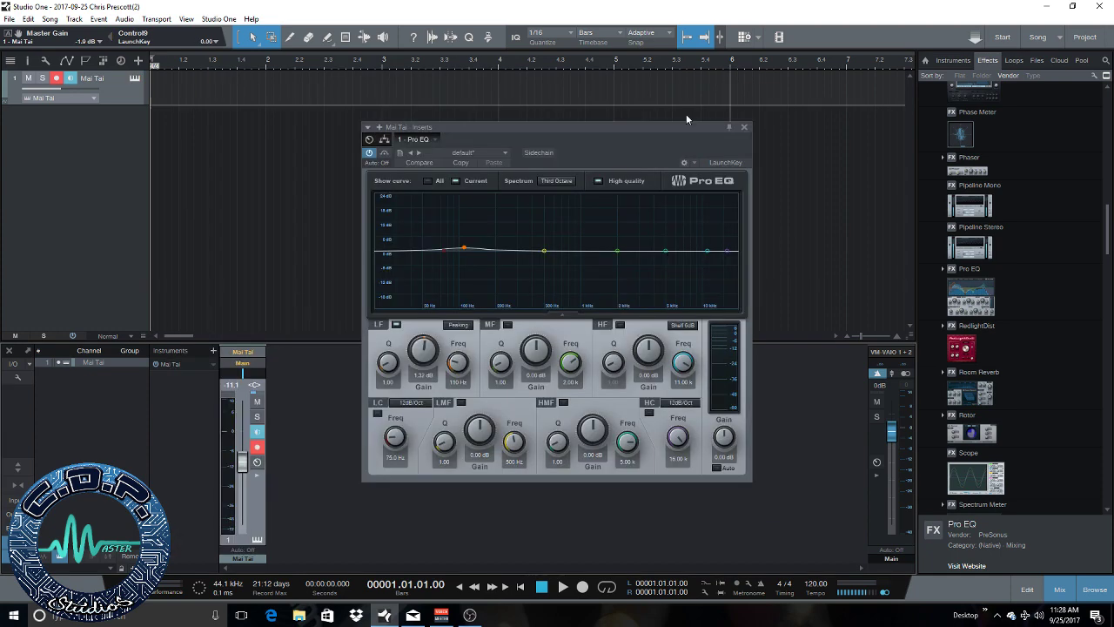
# - Assign the Mai Tai channel volume to LaunchKey Control9 and confirm the assignment
pyautogui.rightClick(252, 499)
pyautogui.rightClick(241, 462)
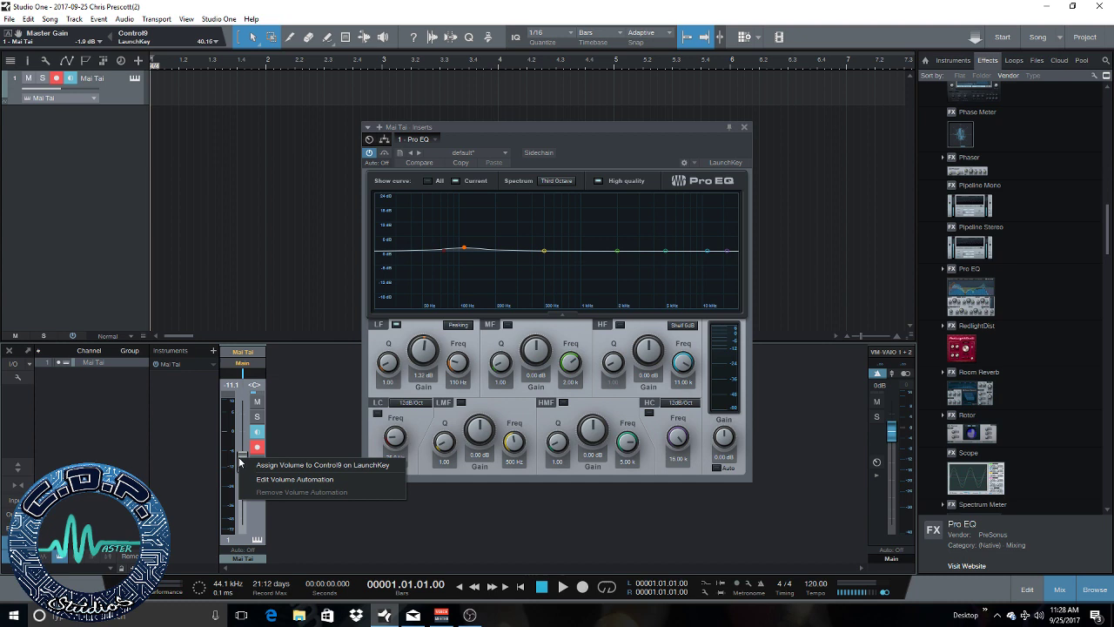
pyautogui.click(245, 469)
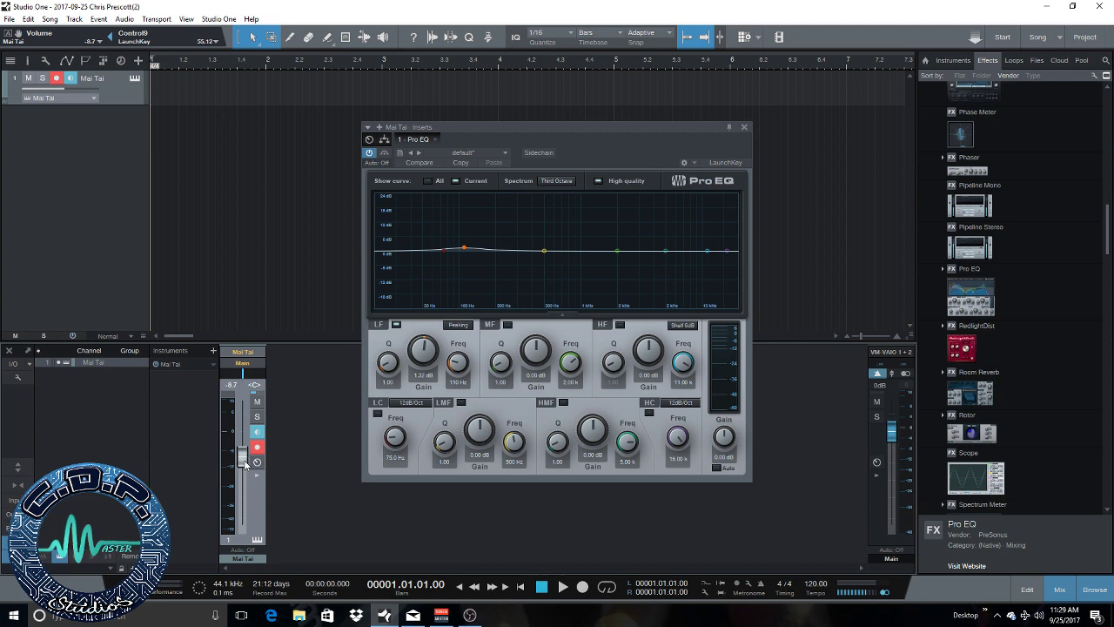
pyautogui.rightClick(245, 470)
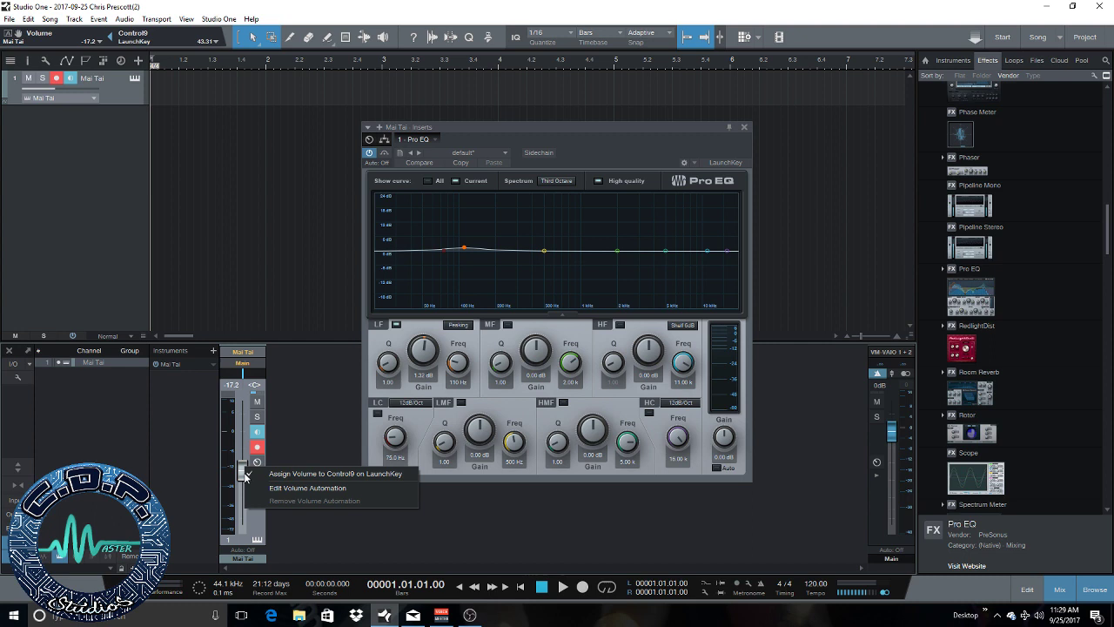
pyautogui.click(292, 449)
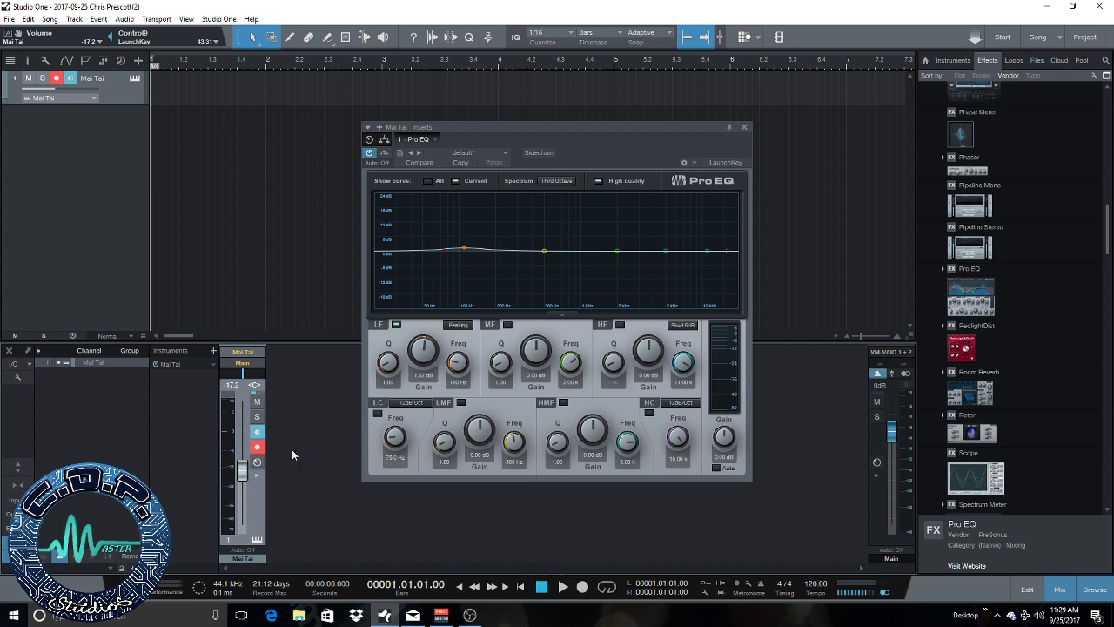
pyautogui.rightClick(242, 471)
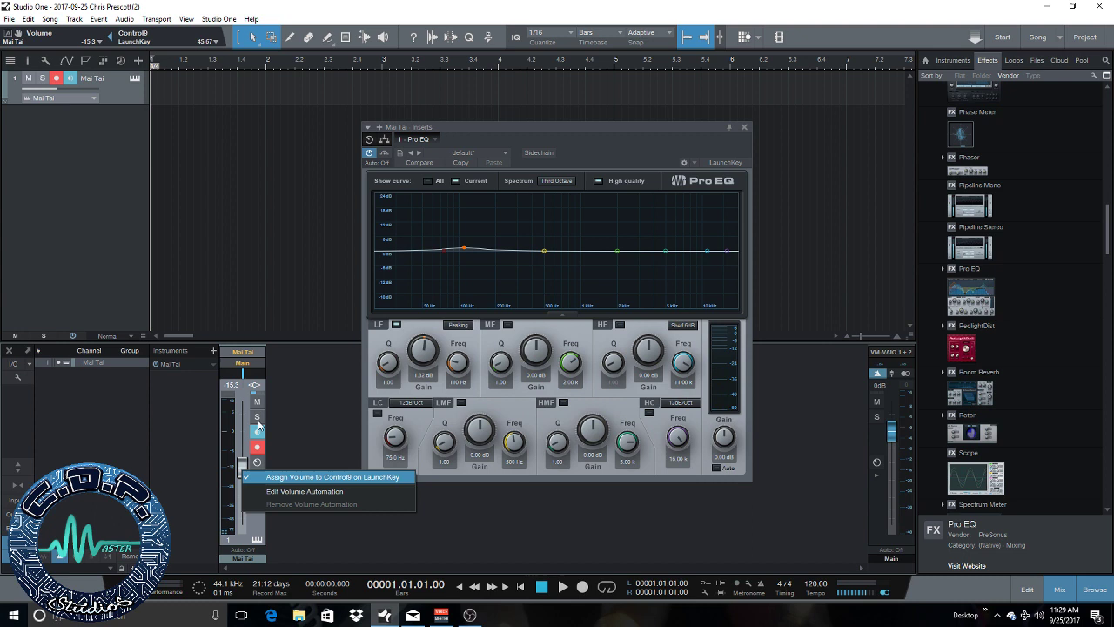
pyautogui.click(323, 439)
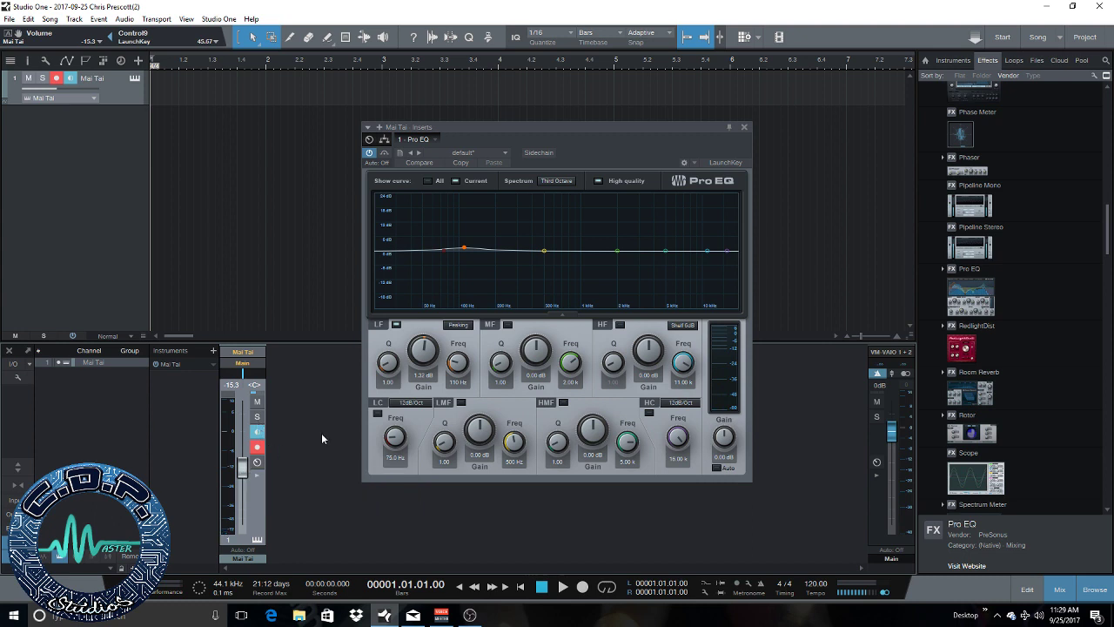